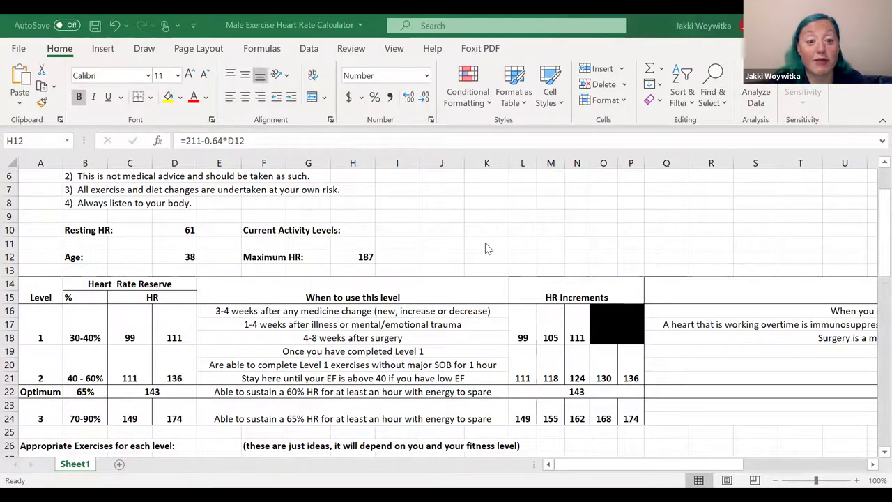
Examine the Level 1 heart rate reserve percentage and its three criteria for when to use that level
scroll(487, 248, down, 1)
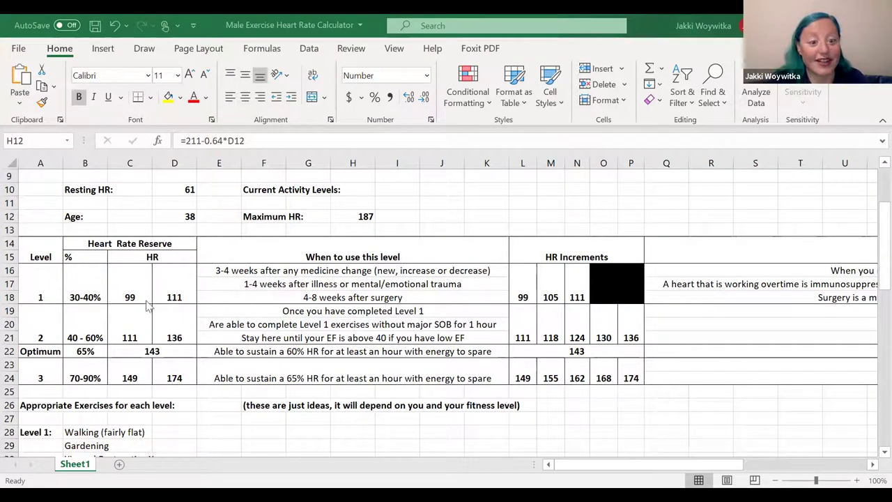
click(93, 284)
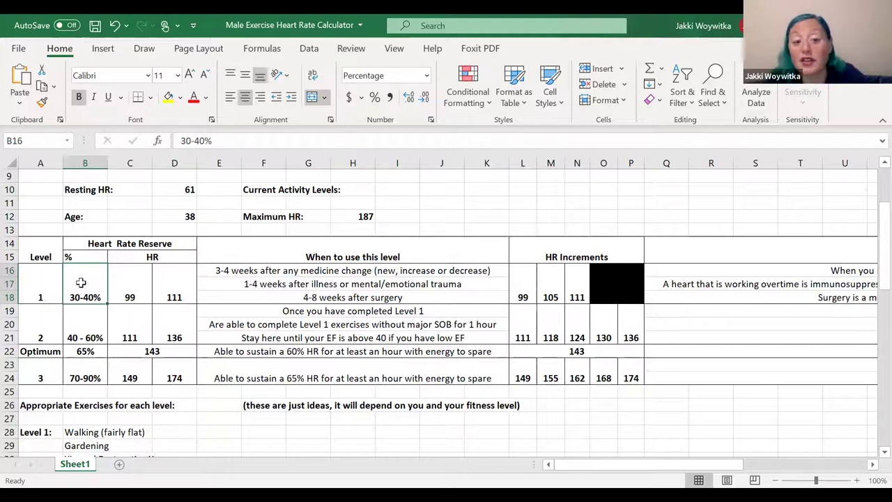
click(229, 269)
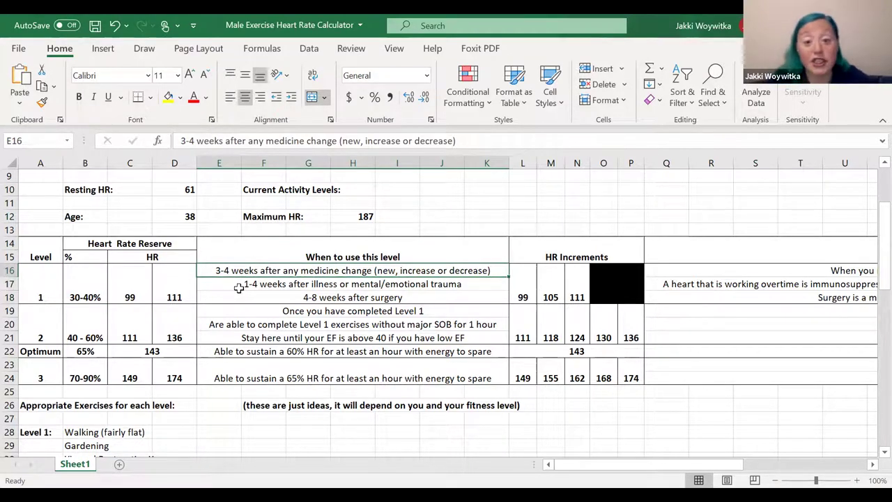
click(238, 285)
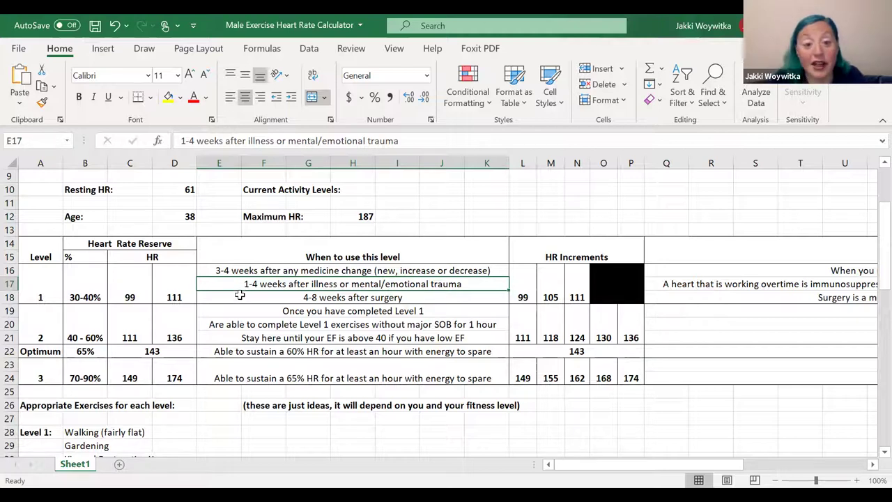
click(239, 295)
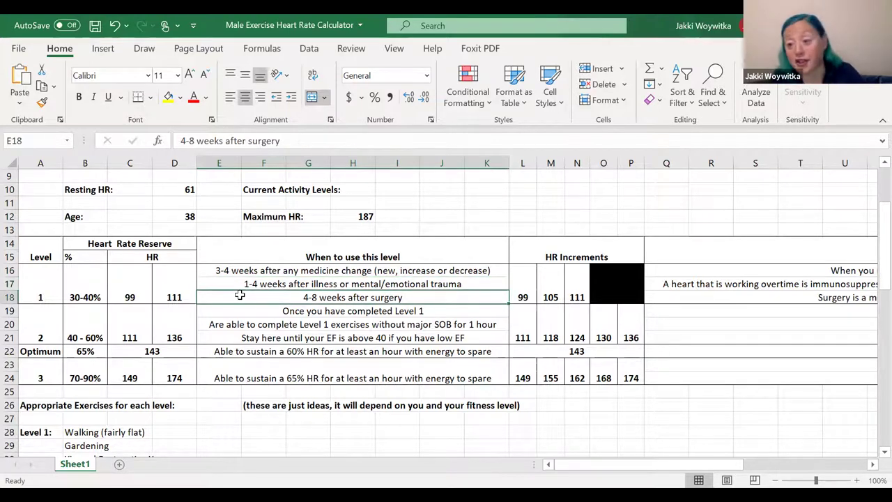
Examine the Level 2 percentage and criteria, the Optimum row with its HR formula, and Level 3
click(89, 329)
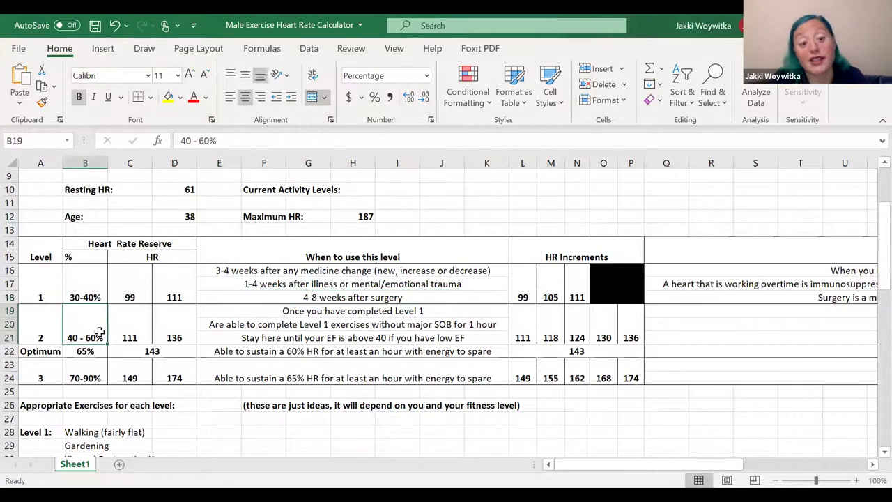
click(258, 310)
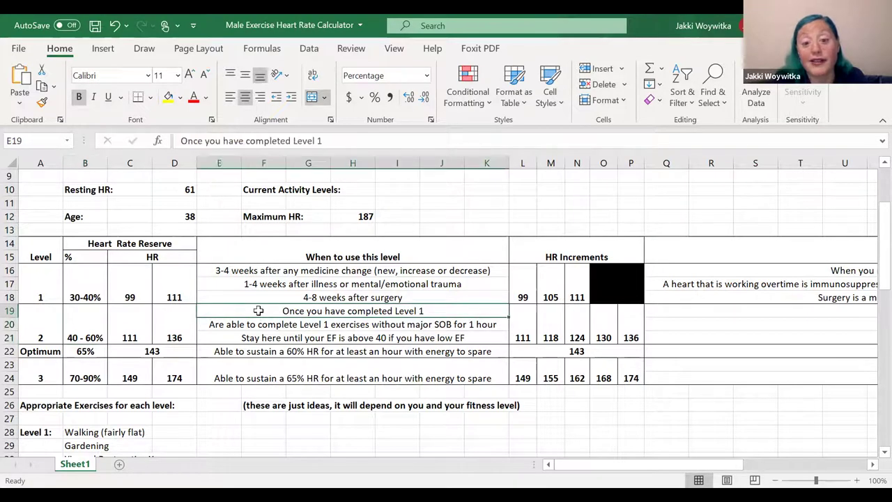
click(258, 324)
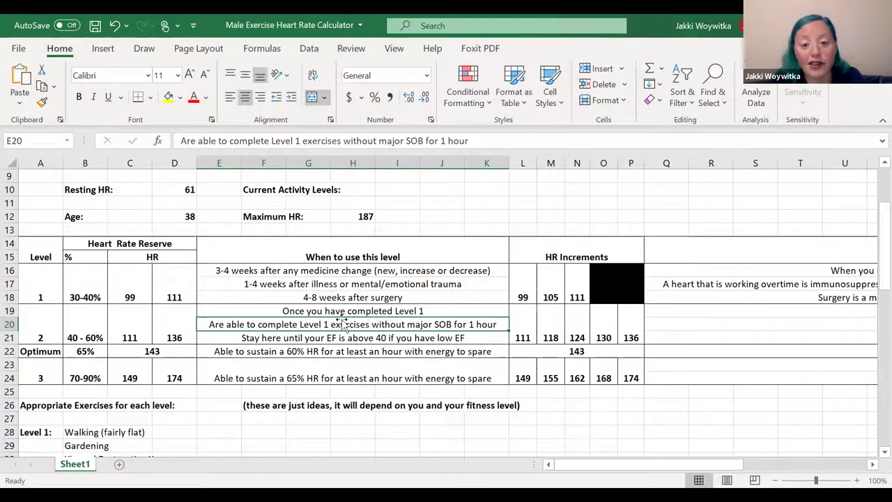
click(427, 337)
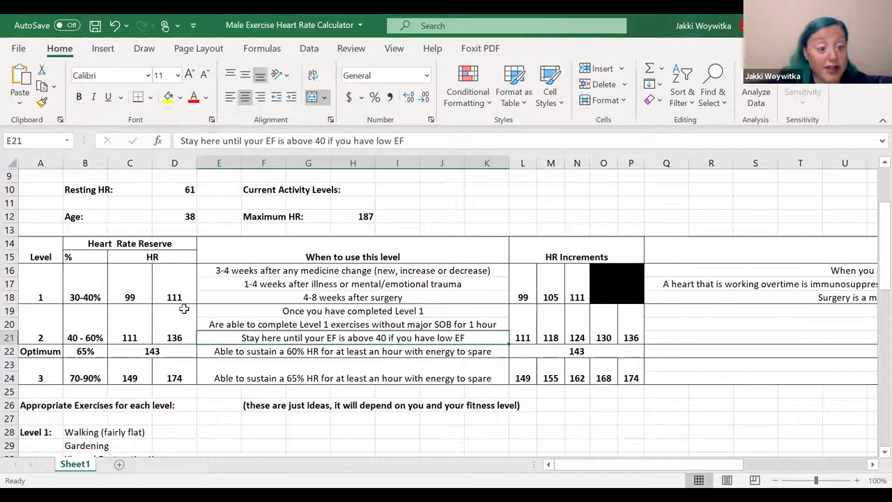
click(31, 353)
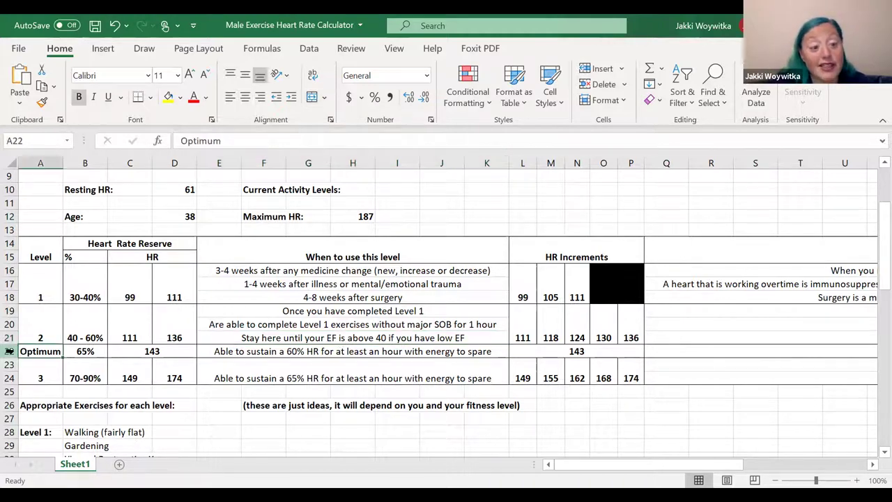
click(9, 351)
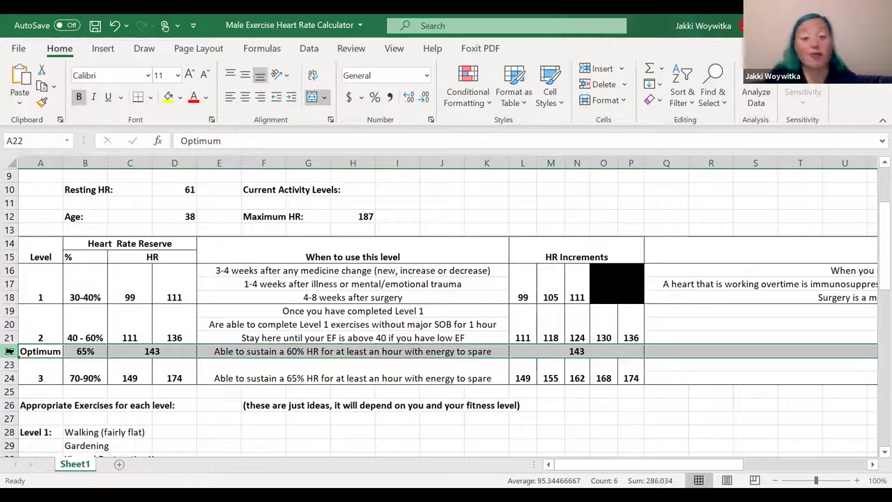
click(175, 353)
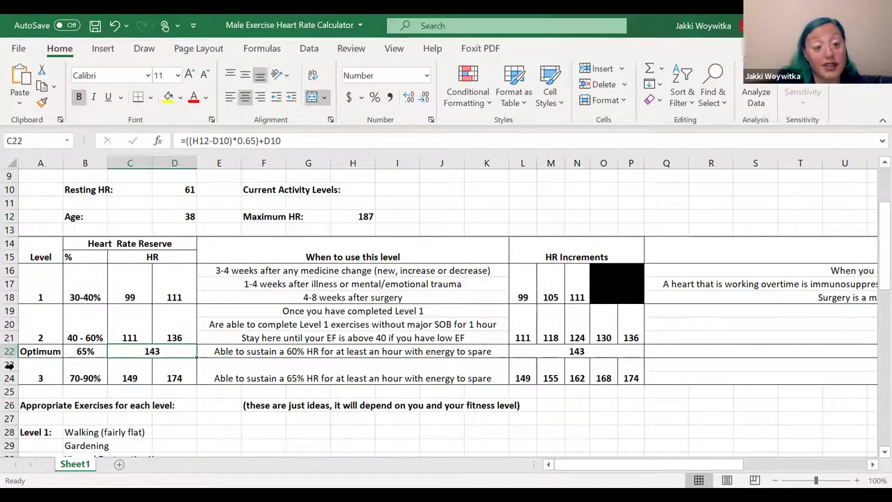
click(53, 374)
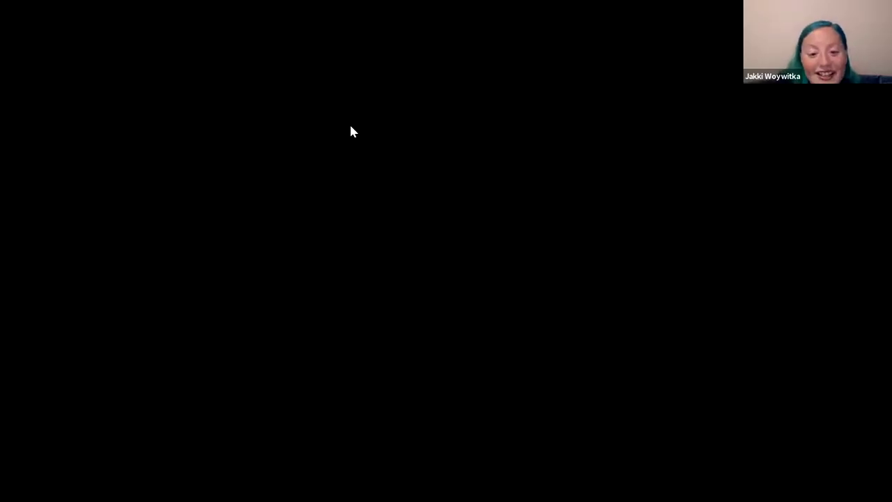
Switch to the Female Exercise Heart Rate Calculator workbook and examine its maximum HR formula and Optimum row
scroll(569, 340, down, 3)
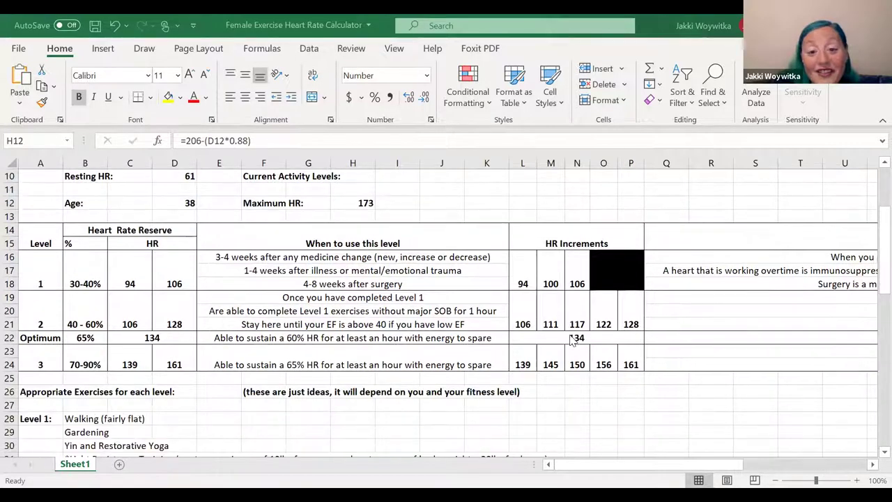
click(345, 202)
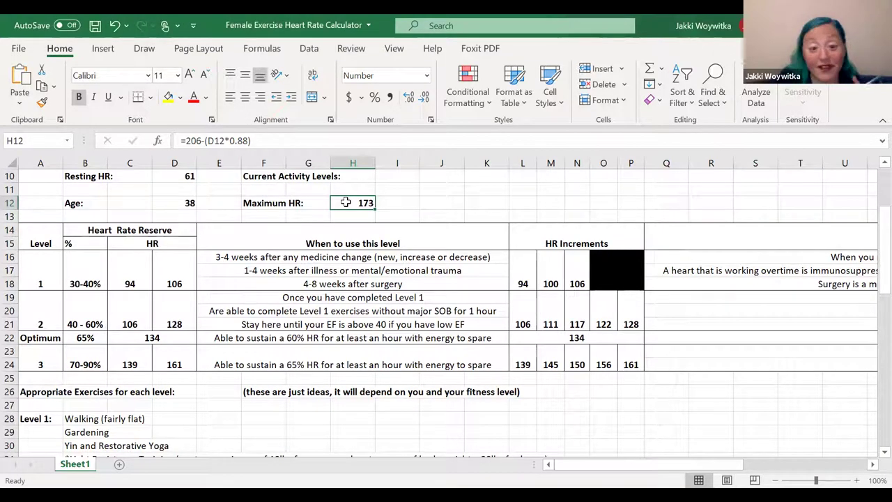
click(10, 337)
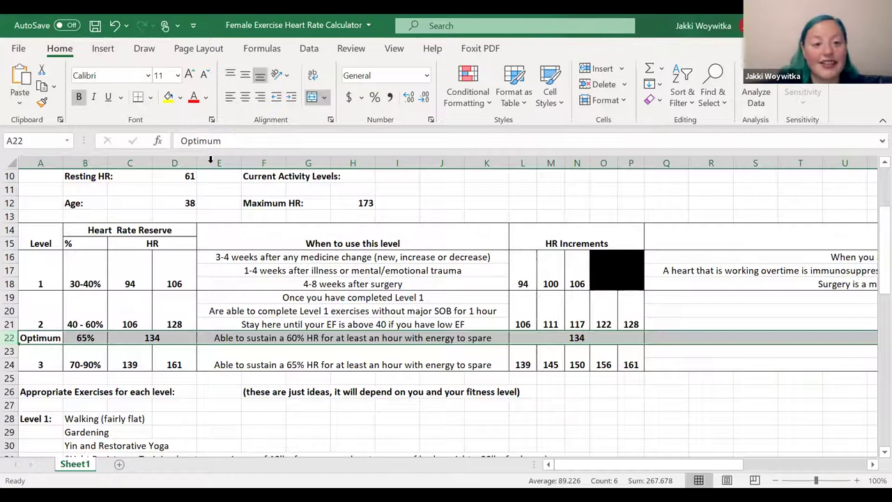
Set the resting HR to 60 and the age to 39, and check the maximum HR and the Optimum row
click(184, 175)
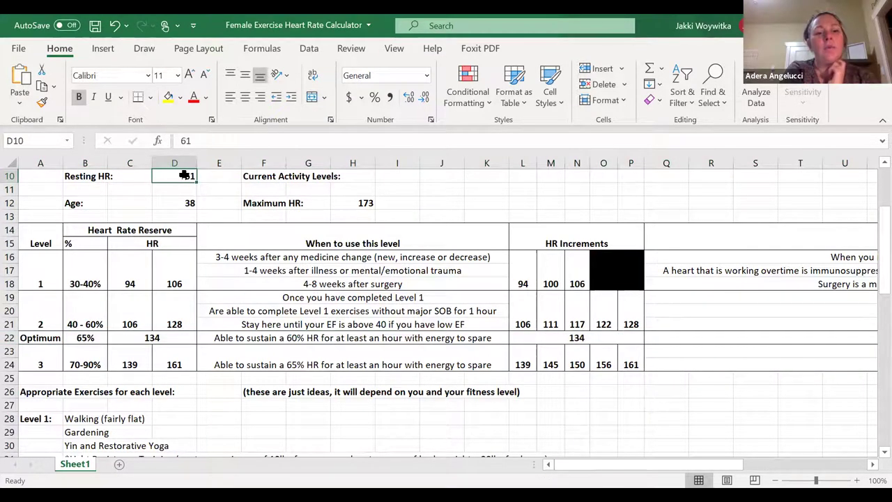
text(60)
click(174, 203)
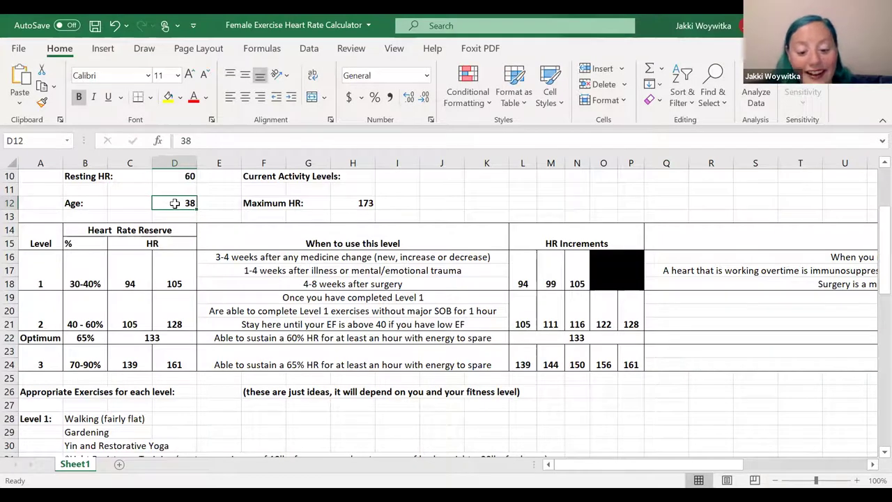
text(39)
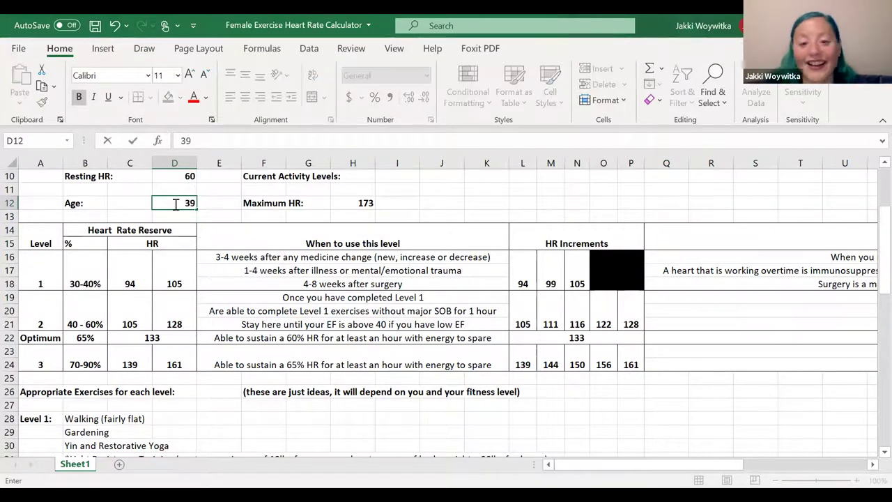
key(Return)
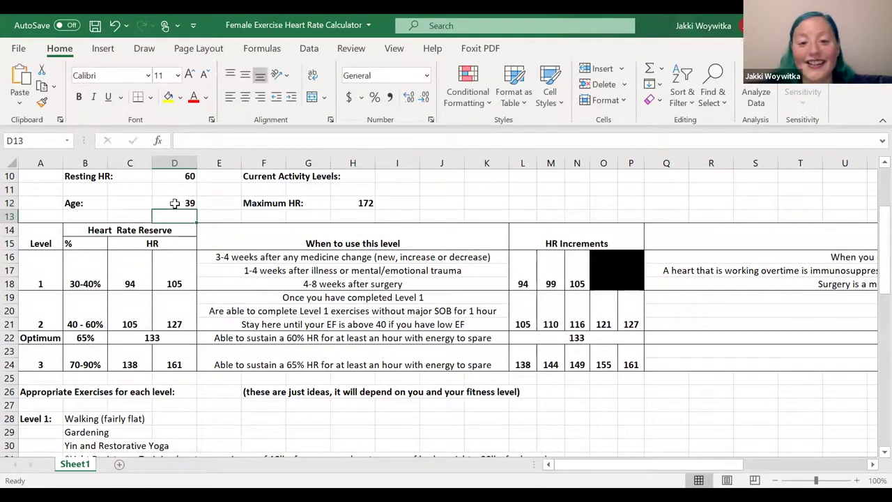
click(348, 203)
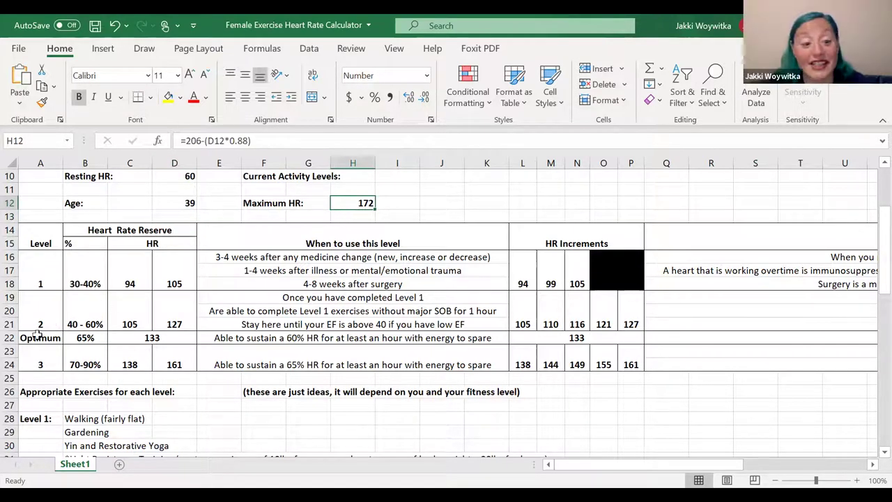
click(9, 337)
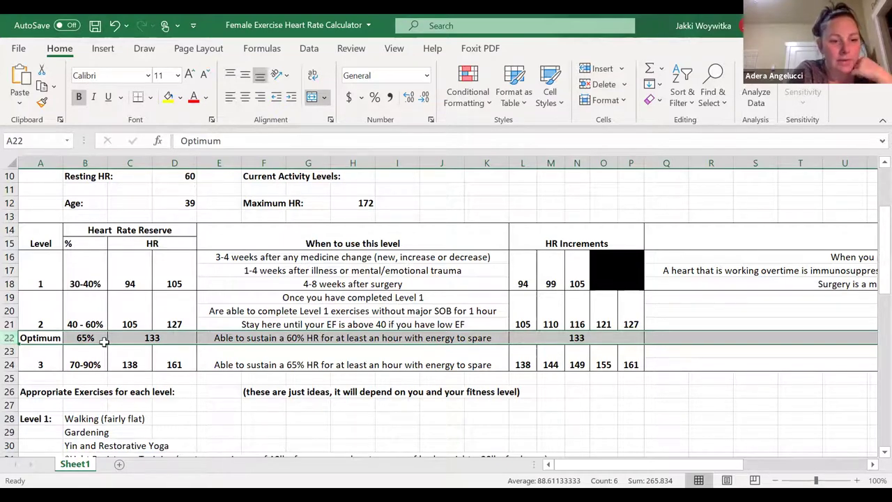
Examine the appropriate exercises for each level and the guidance on when not to exercise
scroll(147, 378, down, 1)
scroll(147, 377, down, 5)
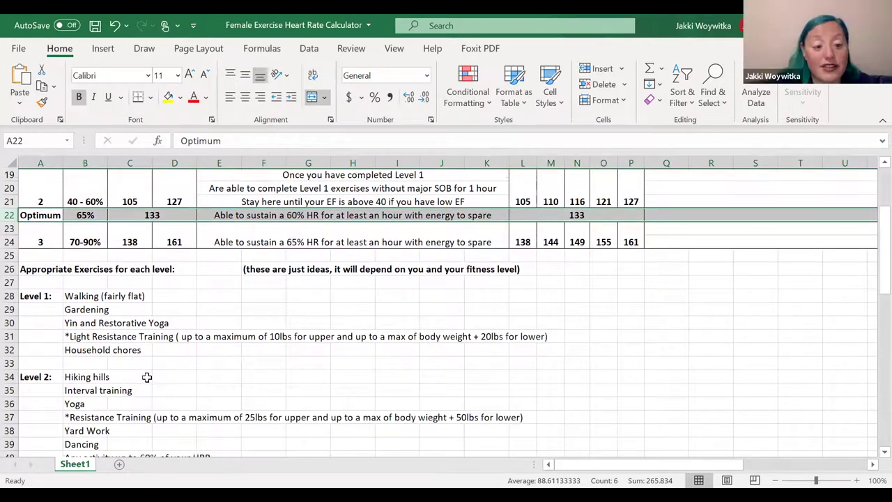
scroll(146, 377, down, 1)
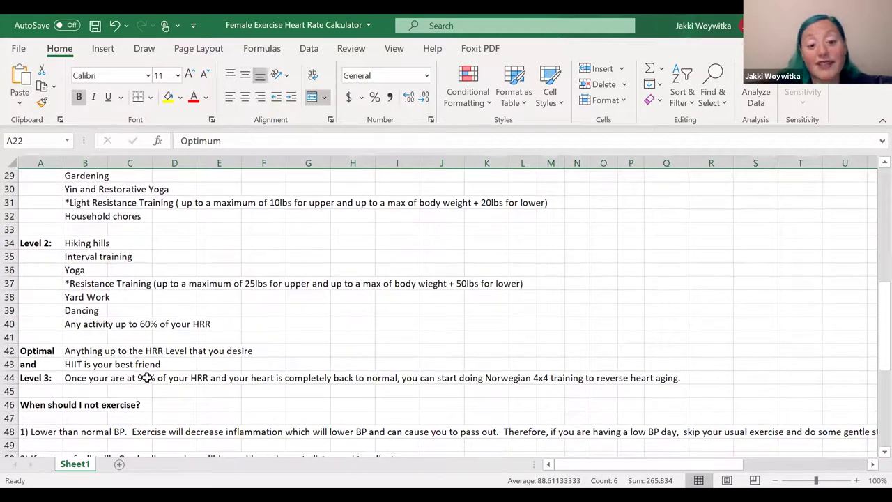
scroll(146, 377, down, 3)
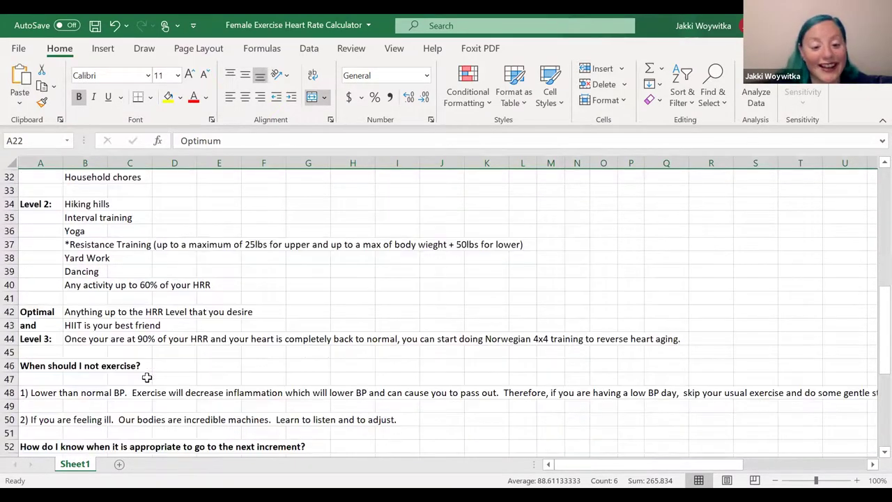
scroll(143, 372, up, 3)
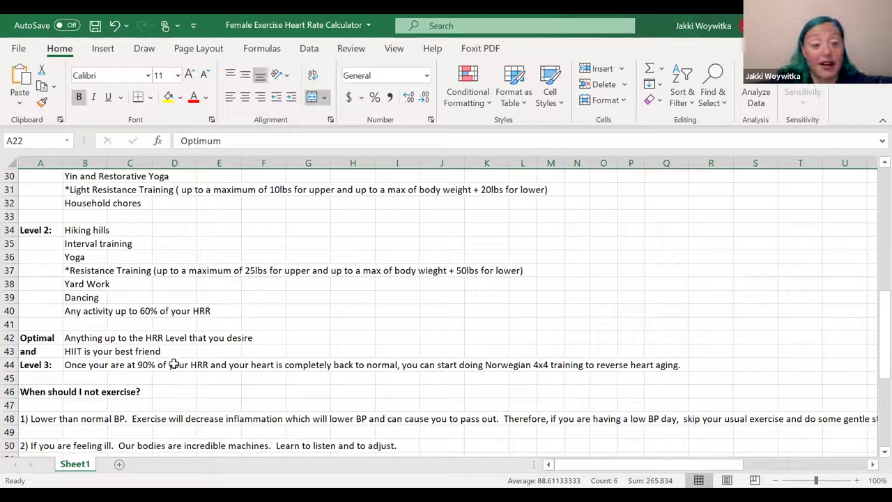
click(122, 365)
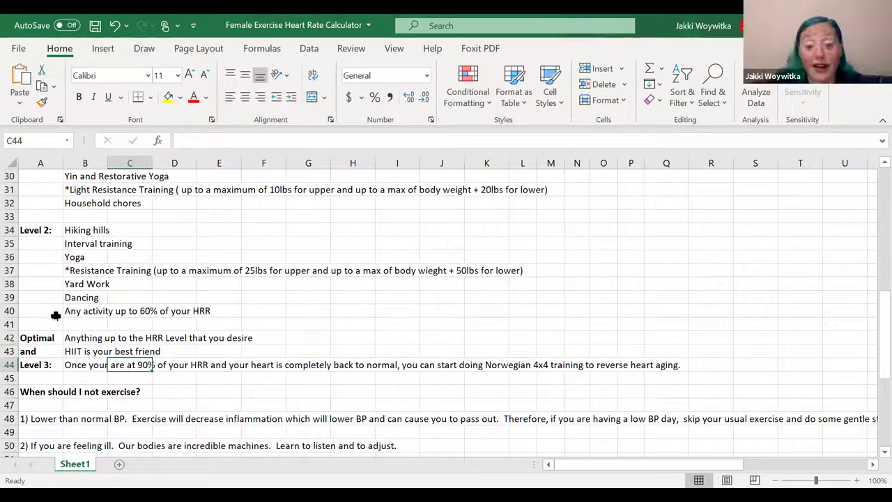
click(49, 418)
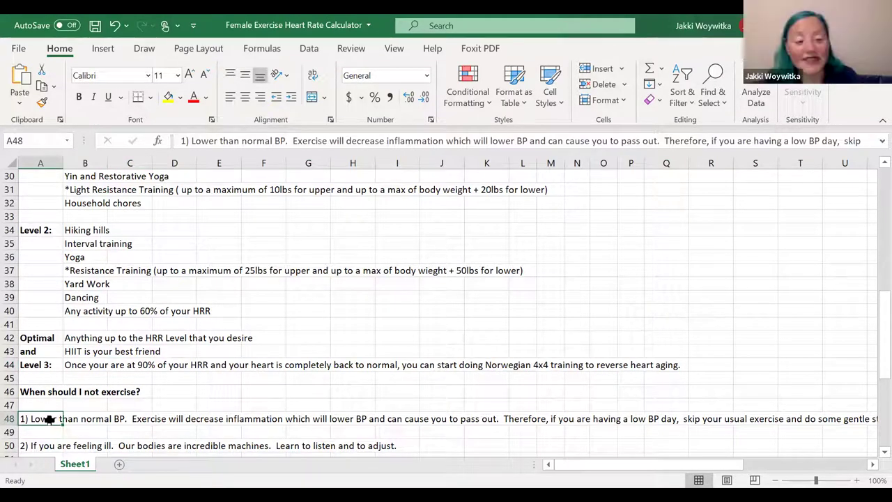
Set the resting HR to 61 and the age to 49 in the female calculator
scroll(49, 419, up, 4)
scroll(49, 418, up, 5)
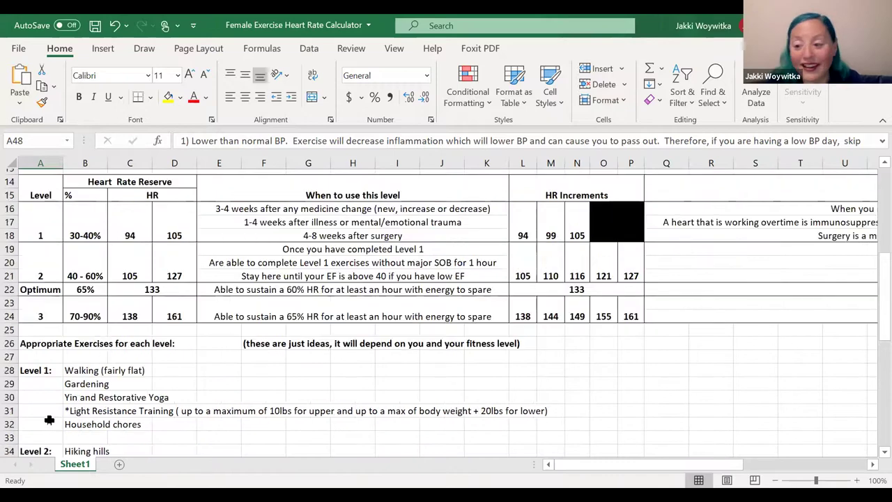
scroll(48, 419, down, 2)
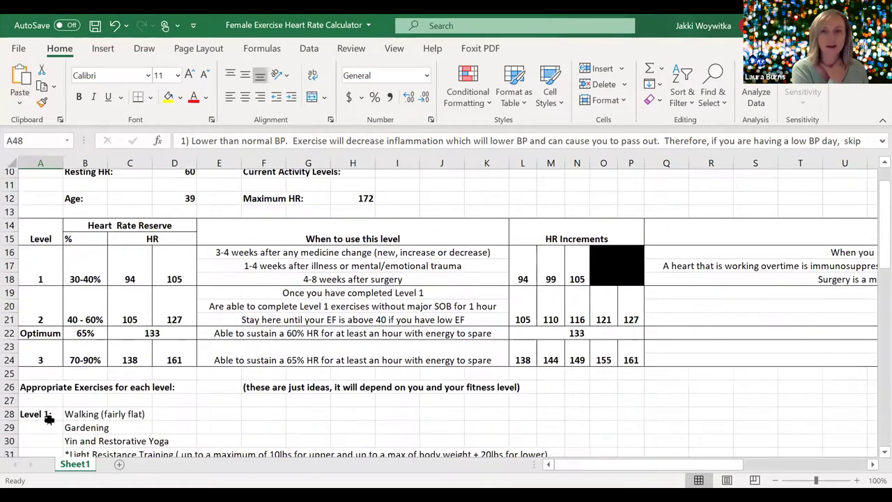
scroll(49, 418, up, 1)
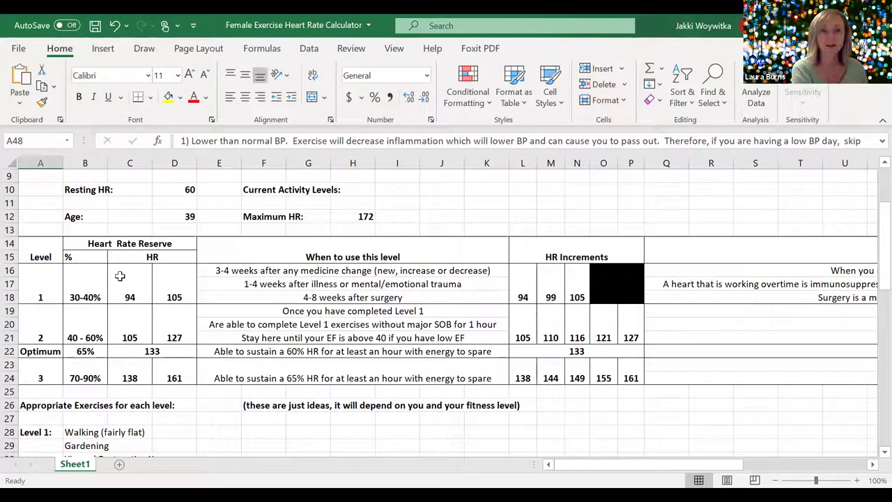
click(176, 192)
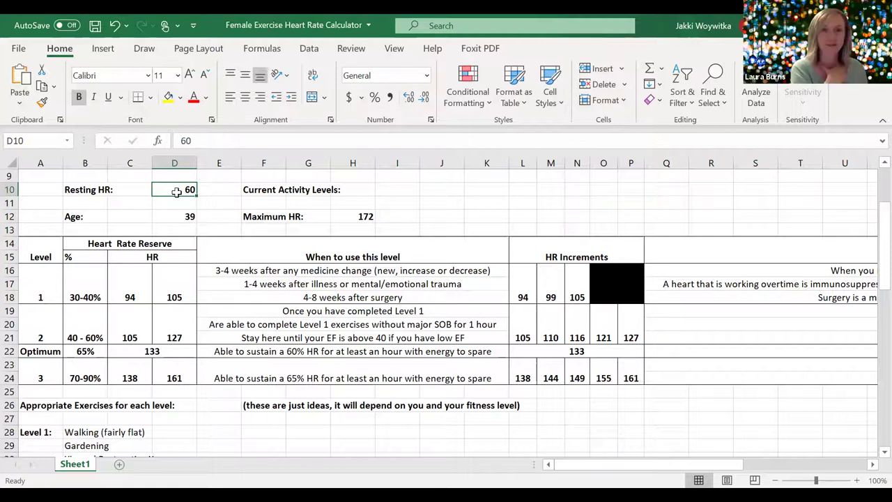
key(Down)
key(Down)
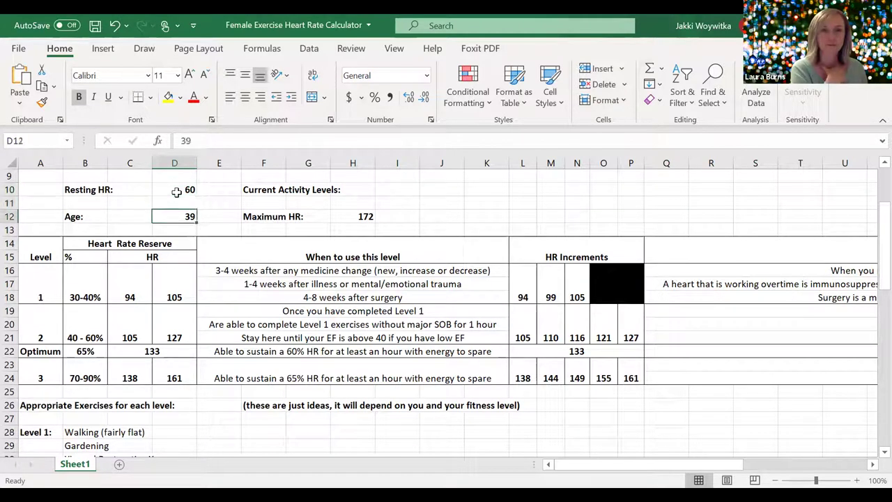
key(Up)
key(Up)
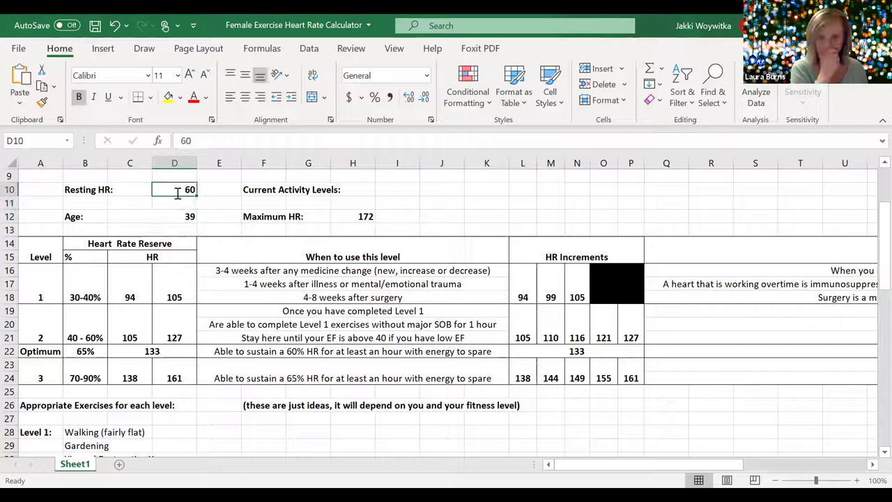
text(61)
key(Down)
key(Down)
text(49)
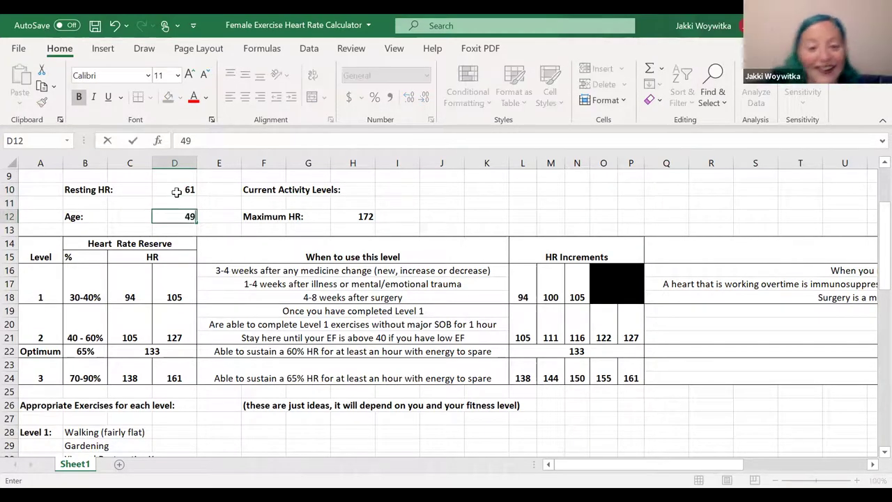
key(Return)
Examine the maximum HR formula, the Optimum row's criteria and HR formula, and the Level 3 row
key(Right)
key(Right)
key(Right)
key(Right)
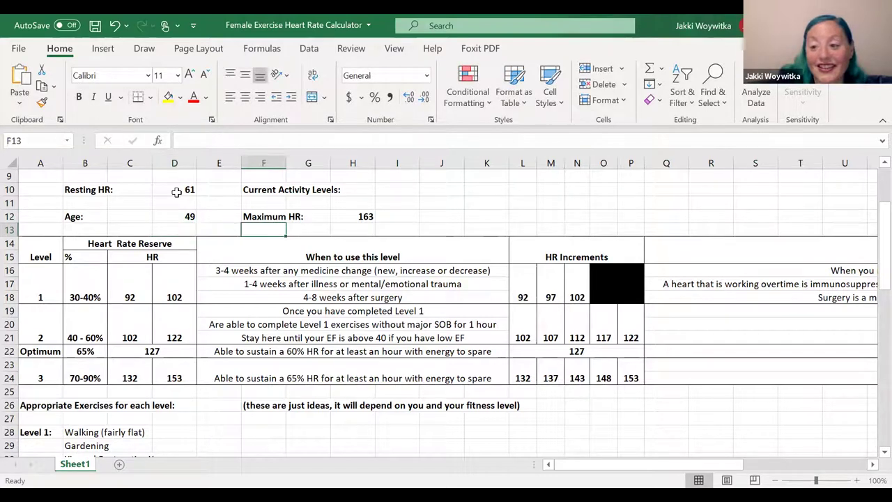
key(Up)
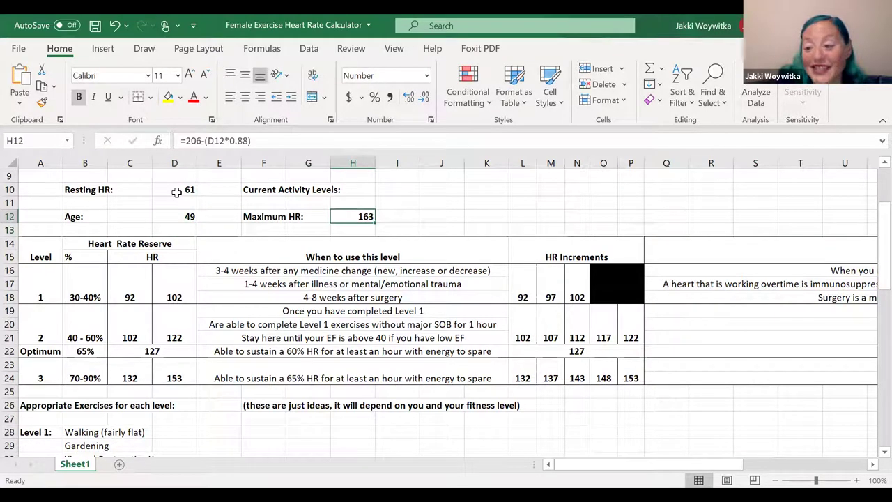
key(Down)
key(Down)
key(Down)
key(Down)
key(Down)
key(Down)
key(Down)
key(Down)
key(Down)
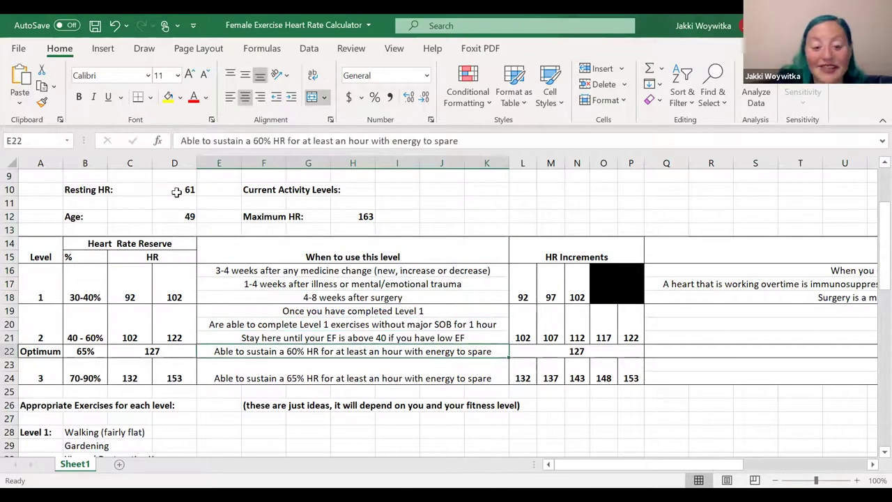
key(Left)
key(Left)
key(Right)
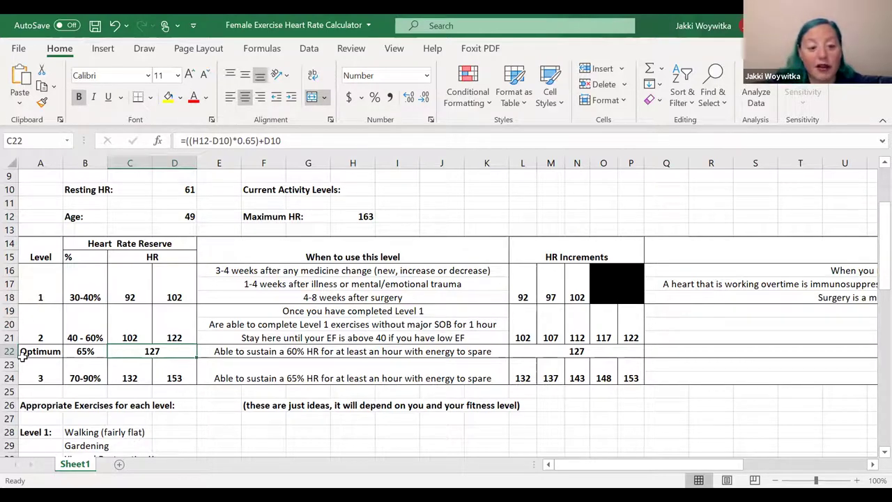
click(30, 379)
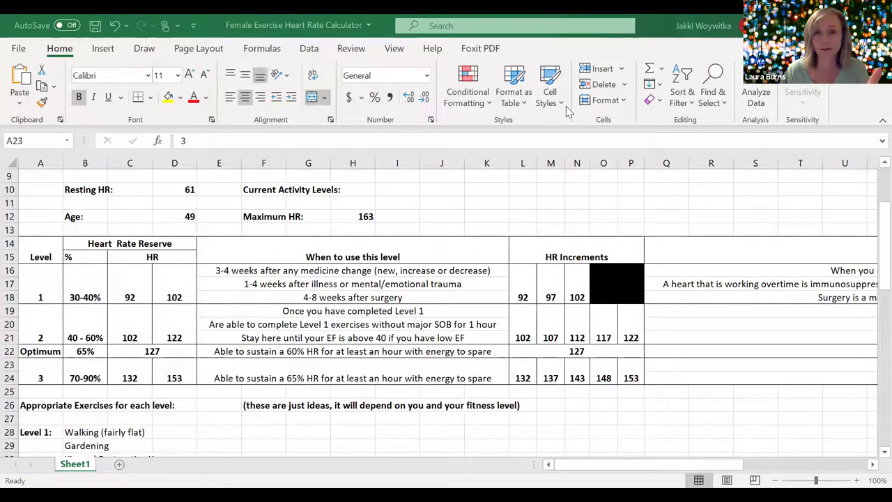
Set the resting HR back to 60 and the age back to 39
click(185, 191)
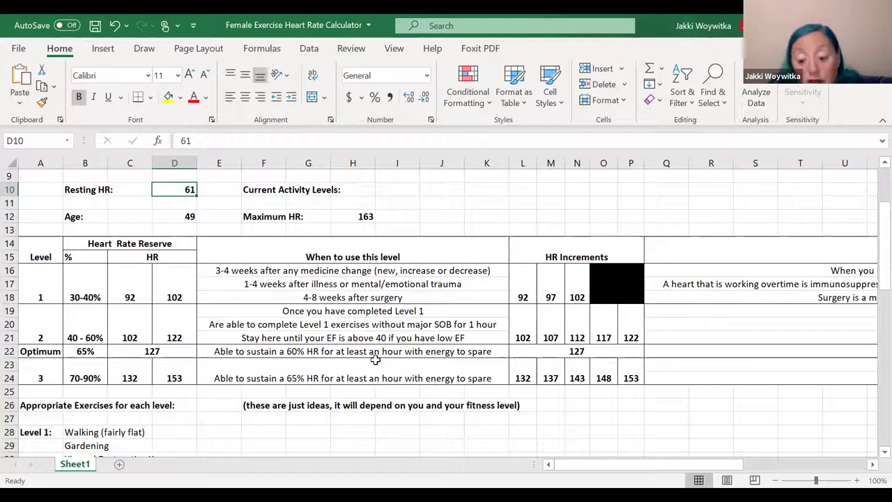
text(6)
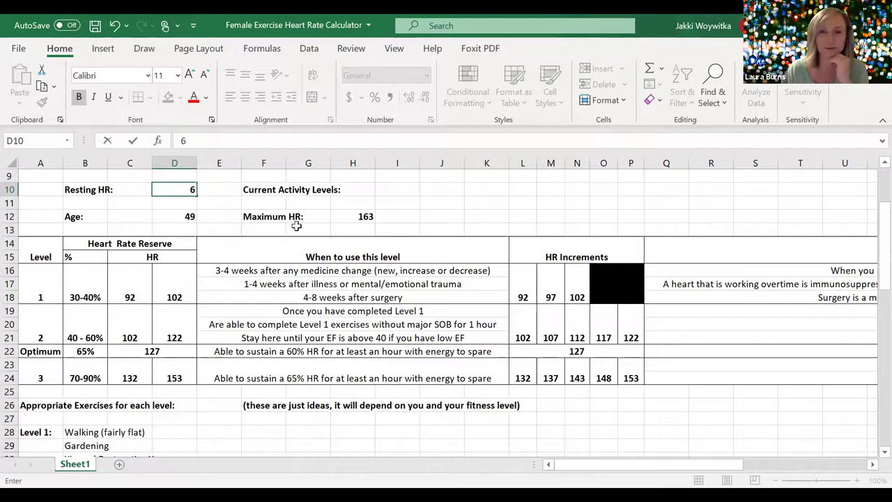
text(0)
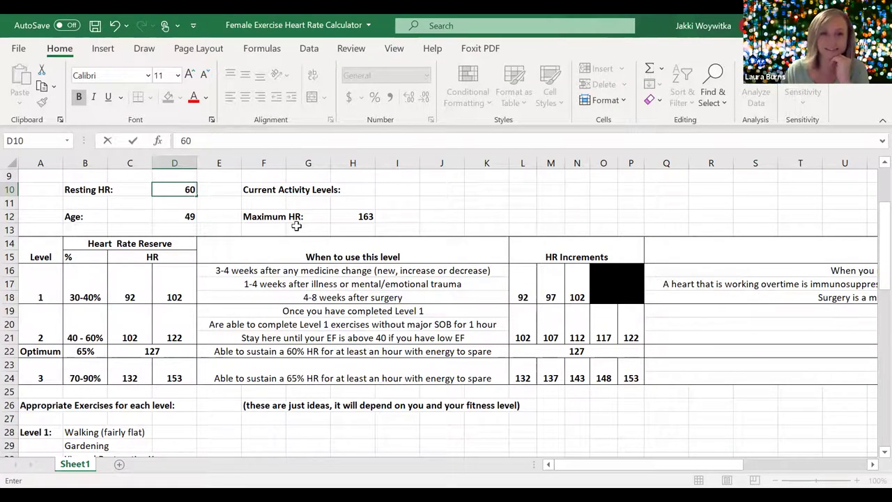
key(Return)
key(Return)
text(39)
key(Return)
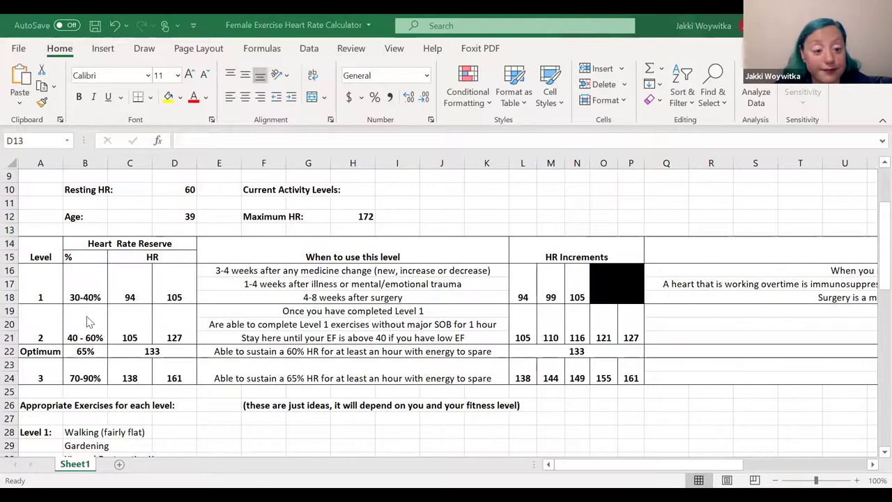
Switch to the Women and Heart Disease presentation in PowerPoint and run its slide show from the first slide
key(alt+Tab)
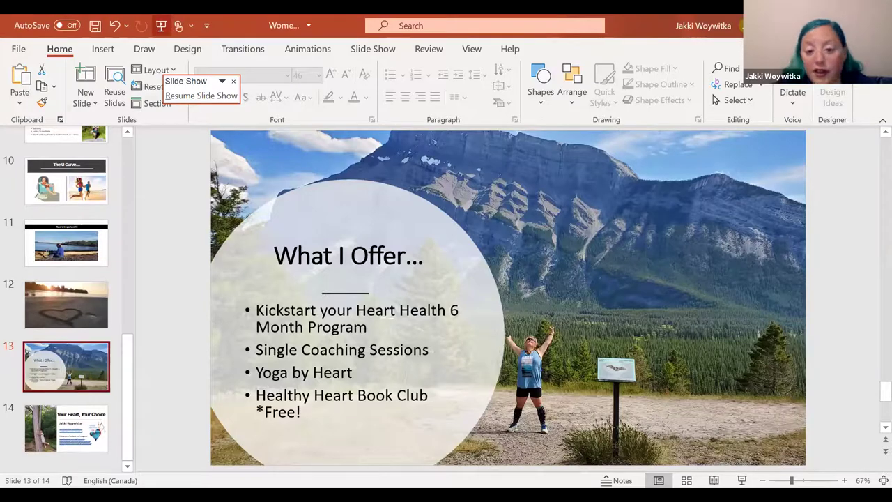
click(201, 95)
key(Right)
key(Right)
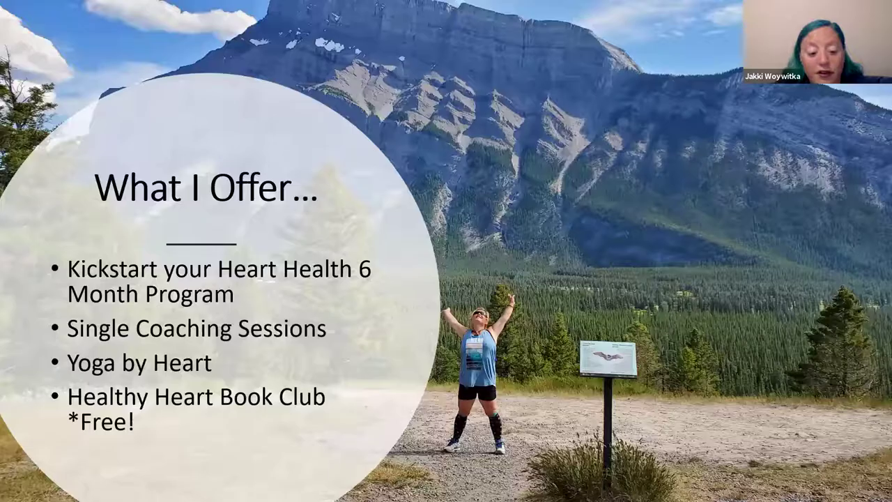
key(Escape)
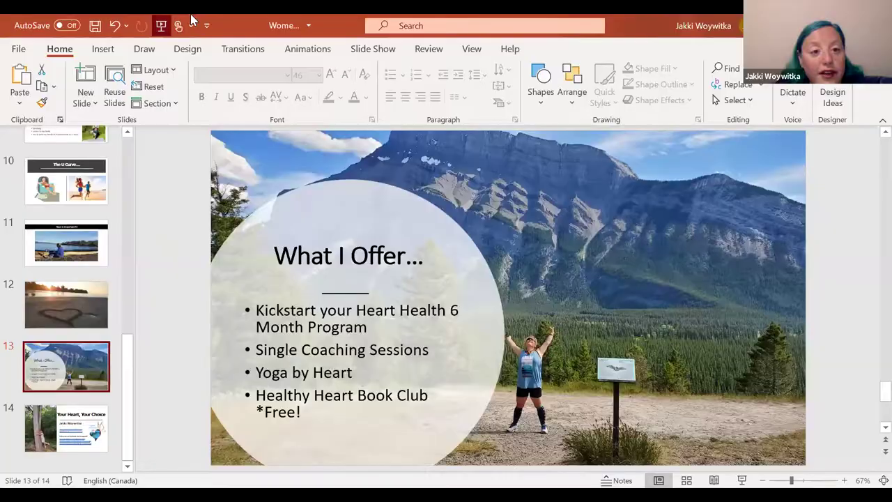
key(F5)
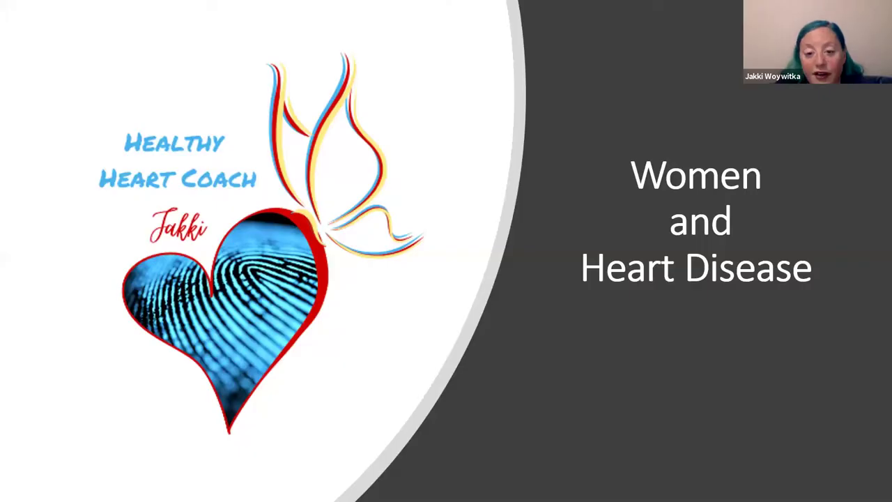